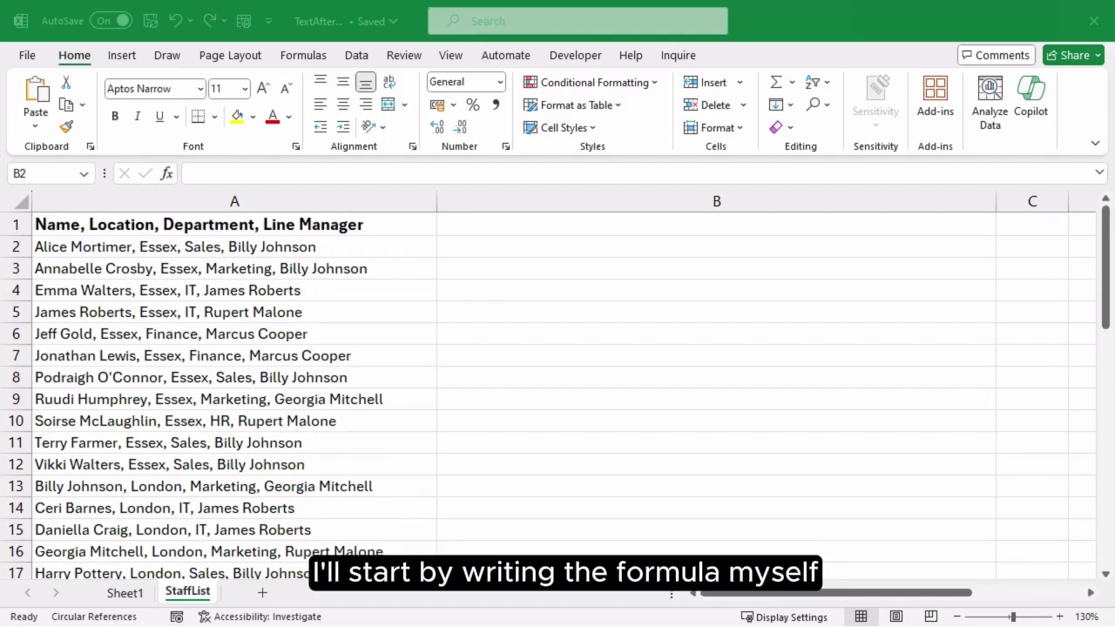
Enter the formula =TEXTAFTER(A2,",") in cell B2 to extract the text after the first comma.
text(=)
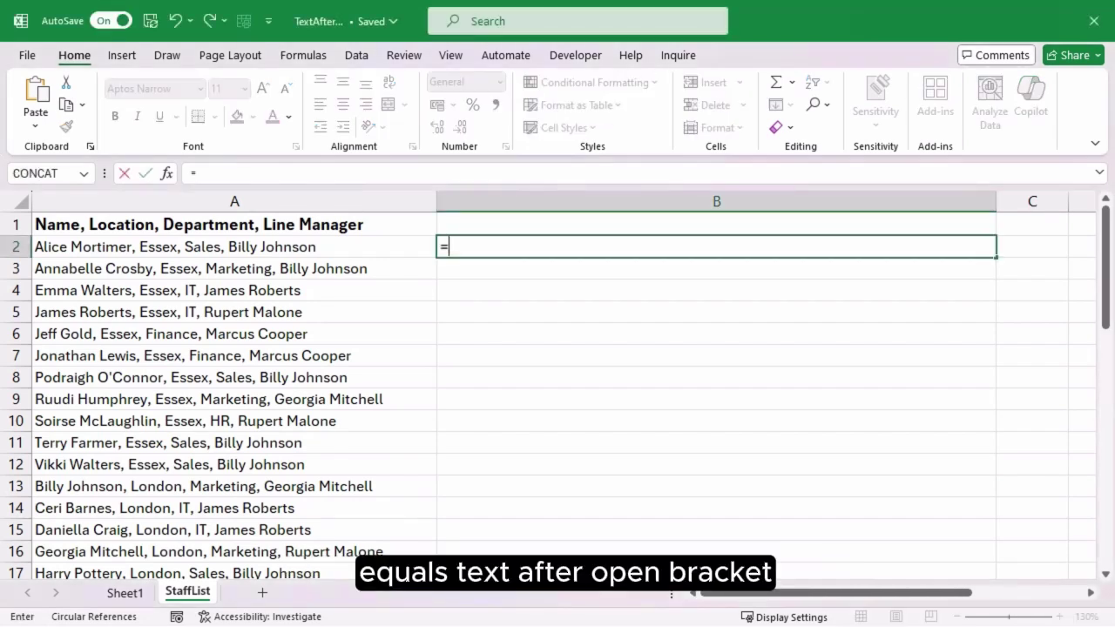
text(textafter()
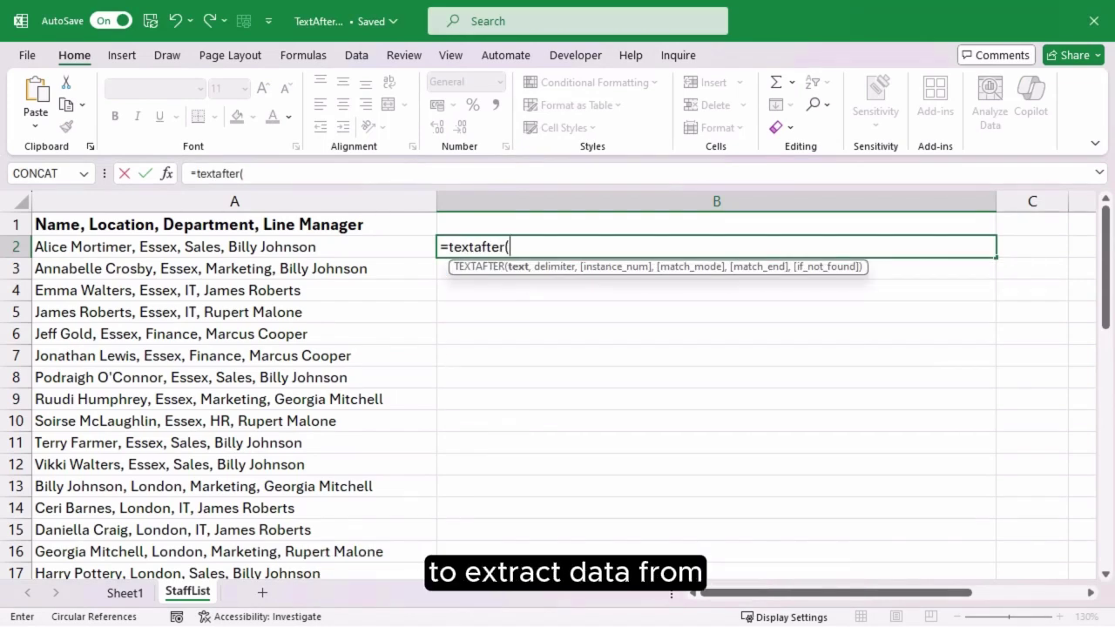
click(234, 247)
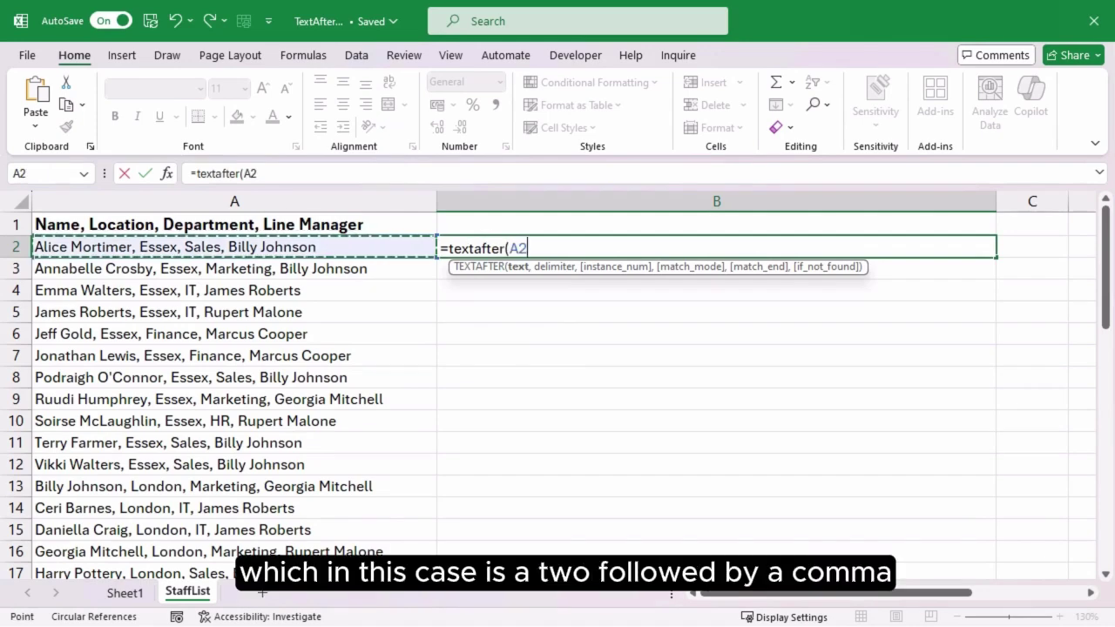
text(,)
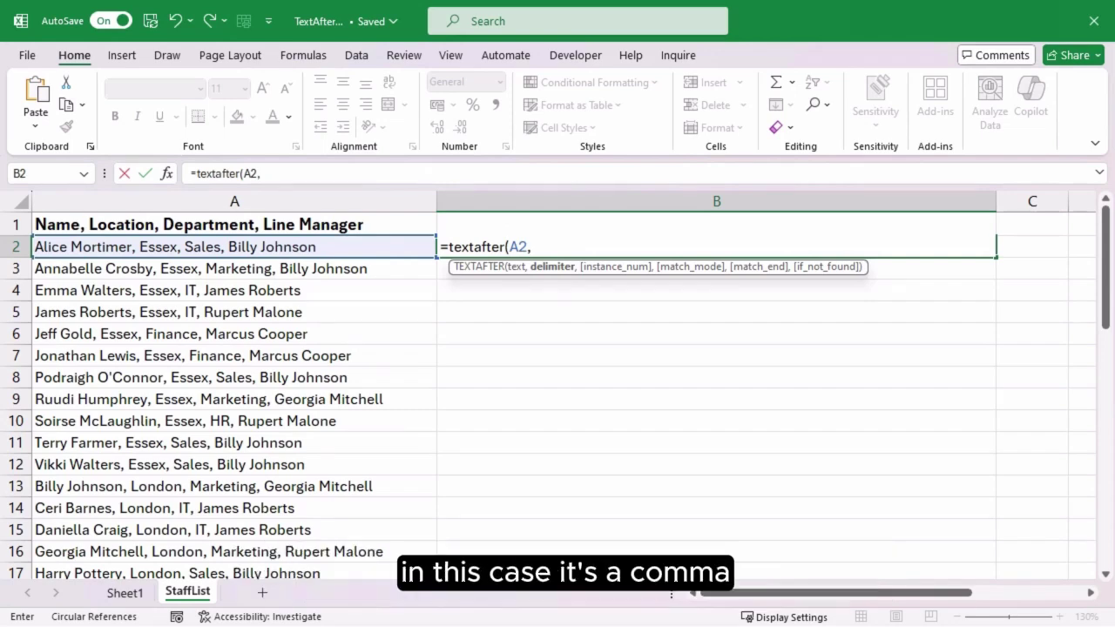
text(",)
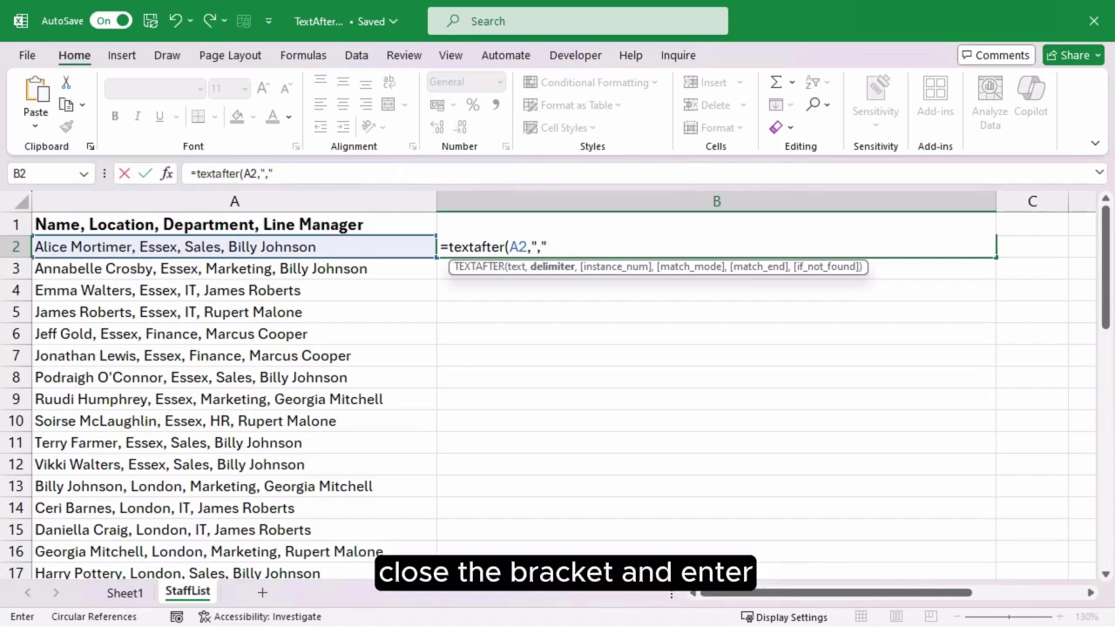
text())
key(Return)
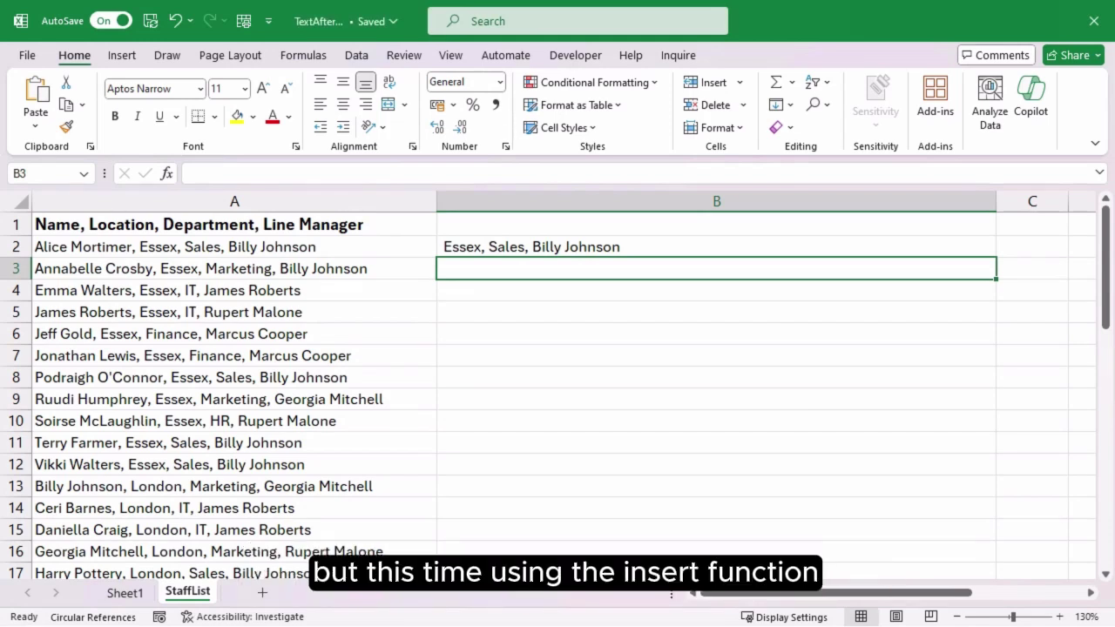
Search the function library for "textafter" and insert the TEXTAFTER function into cell B3.
key(shift+F3)
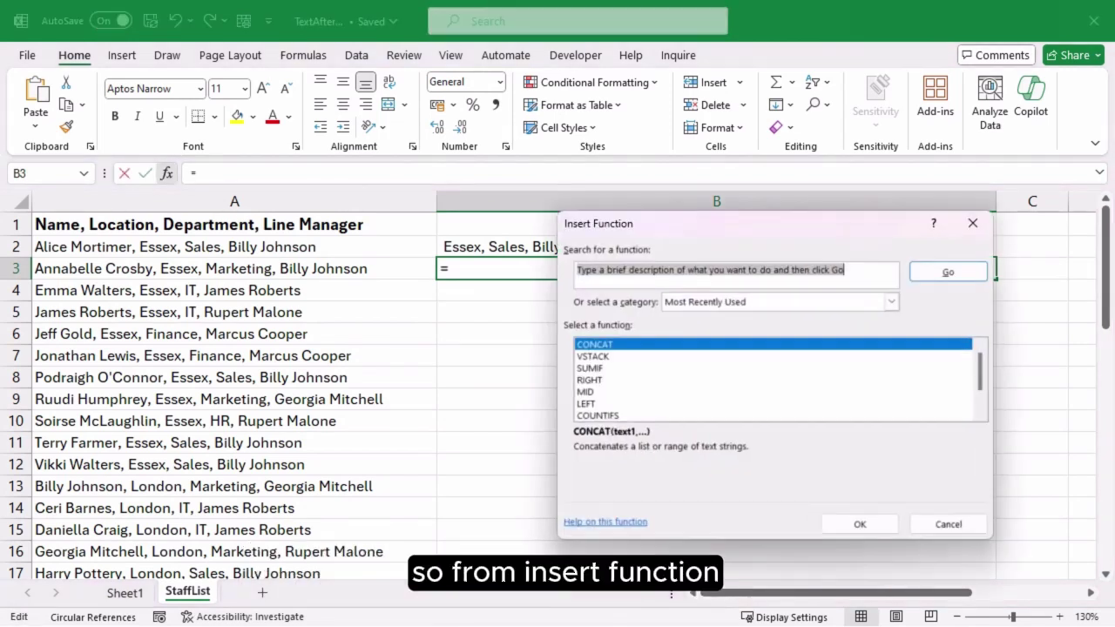
text(textafter)
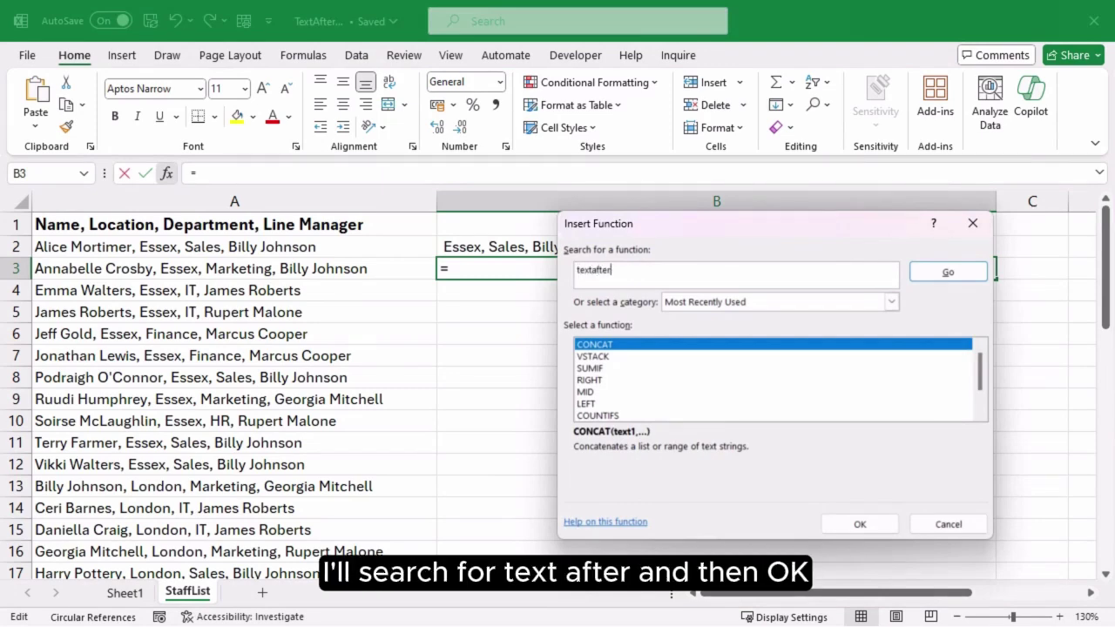
key(Return)
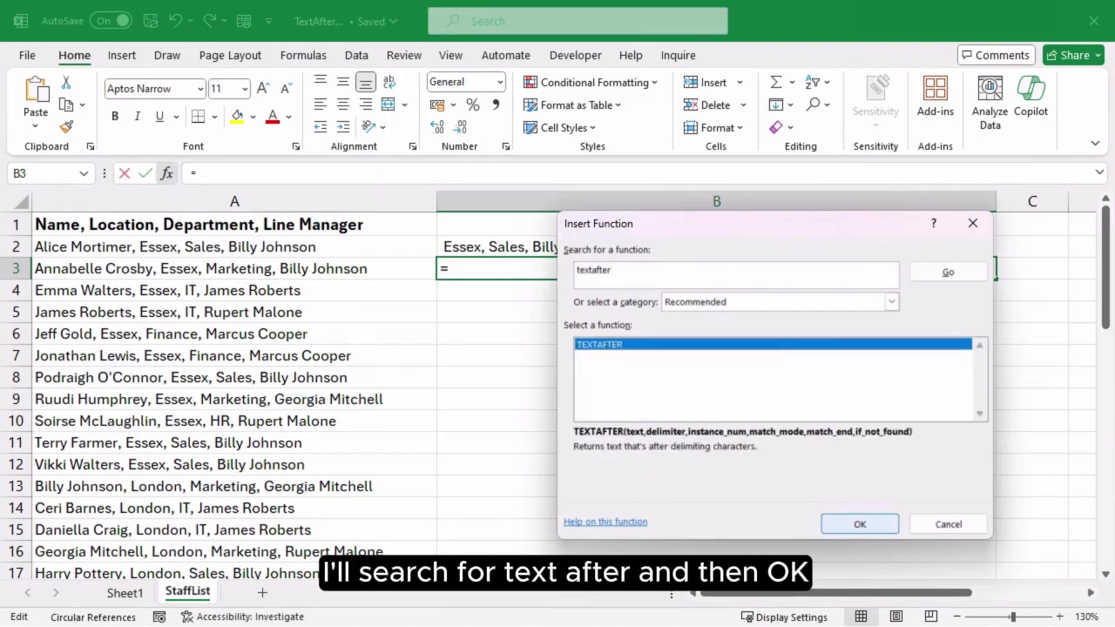
click(860, 524)
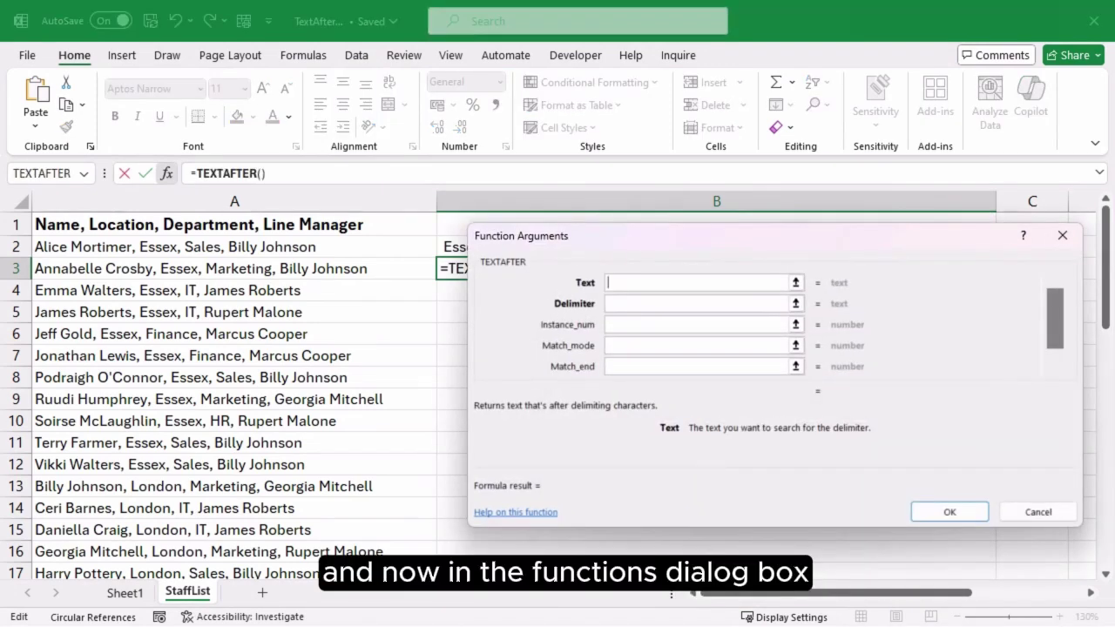
Fill in B3's TEXTAFTER arguments with text A3, a comma as delimiter and instance number 2.
click(1055, 368)
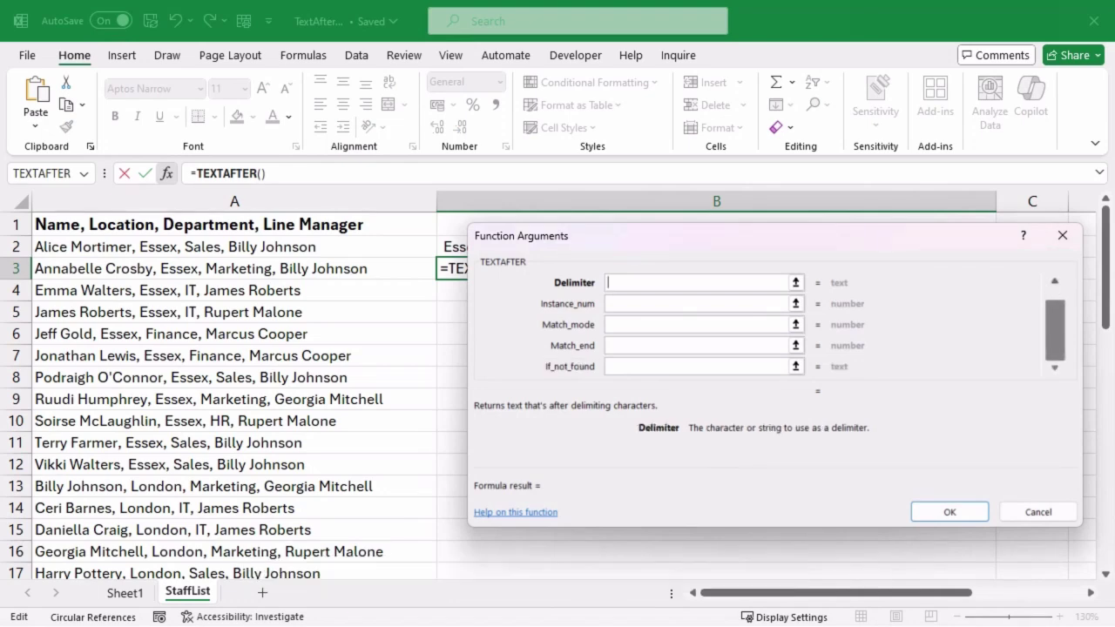
scroll(1055, 325, up, 1)
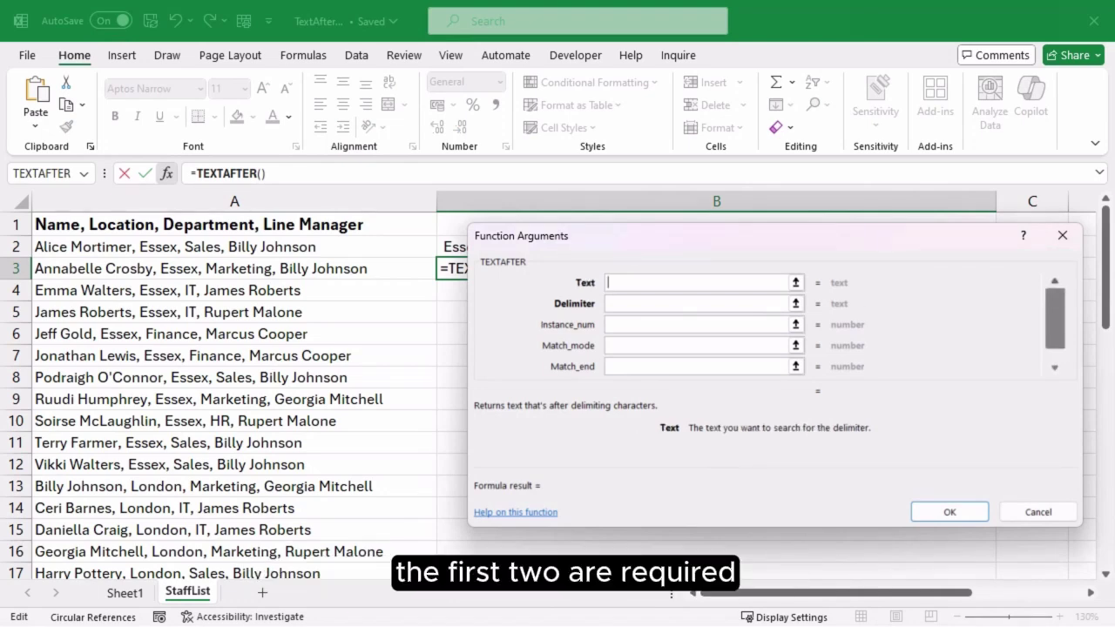
scroll(1055, 324, down, 1)
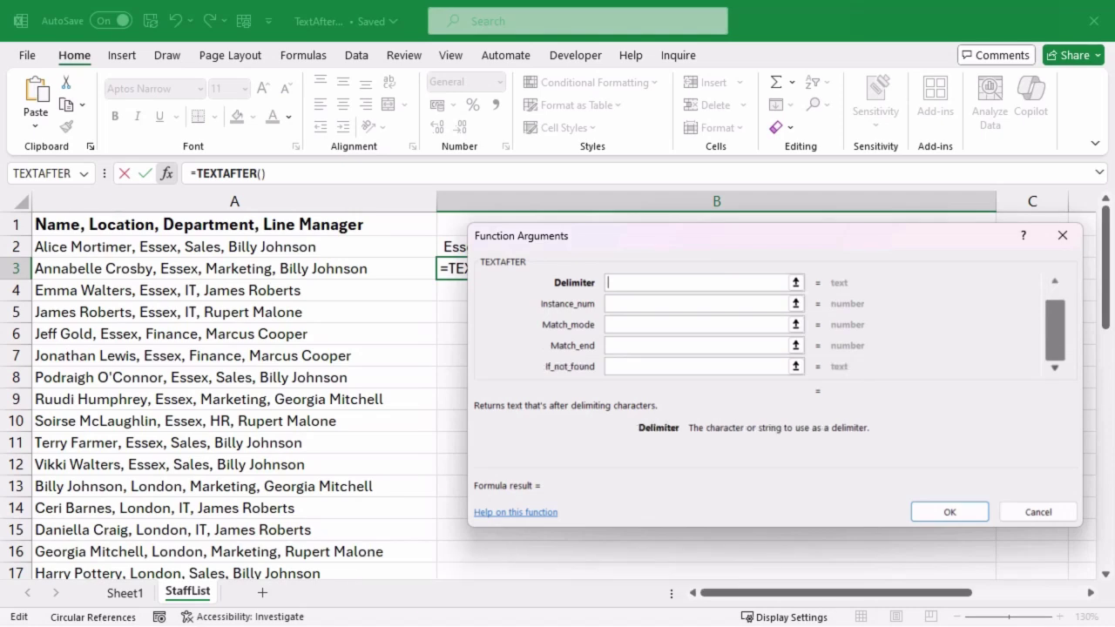
scroll(1055, 324, up, 1)
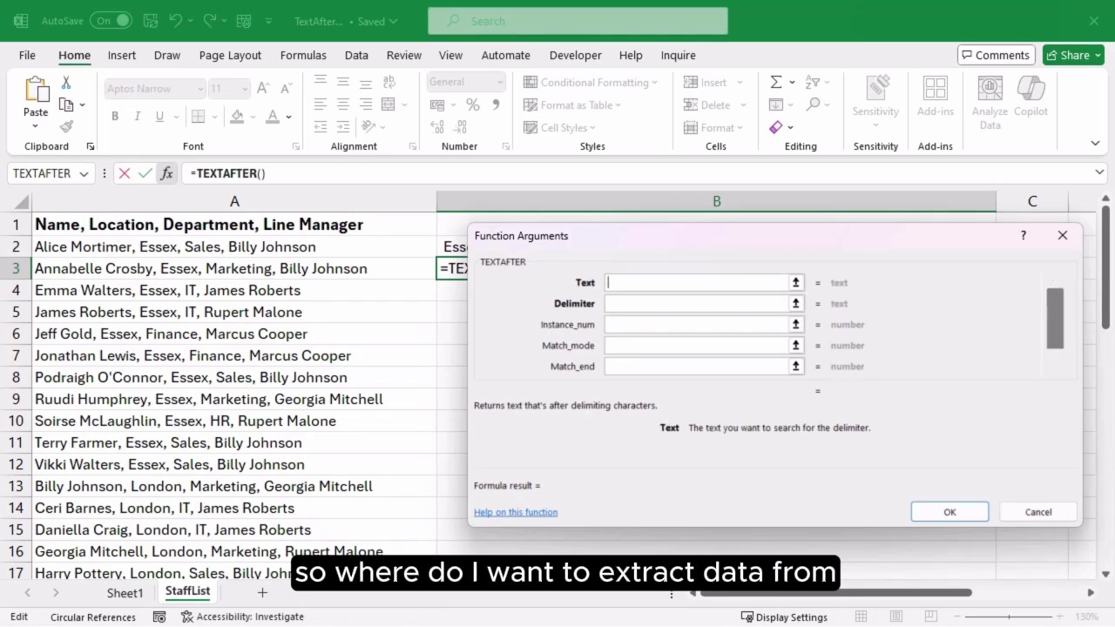
click(234, 268)
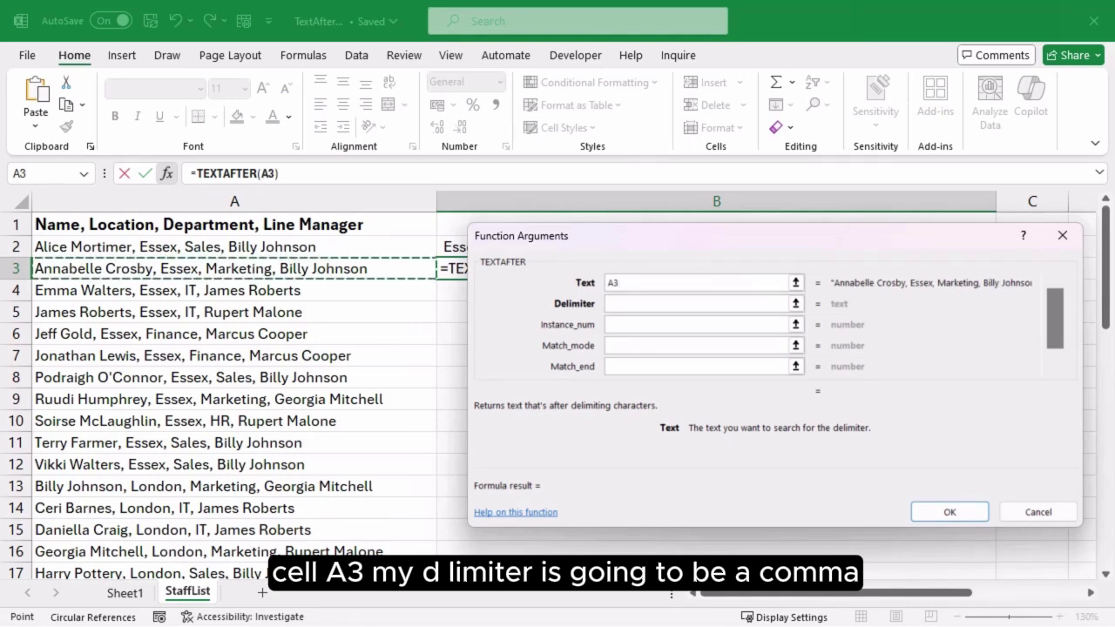
key(Tab)
text(,)
key(Tab)
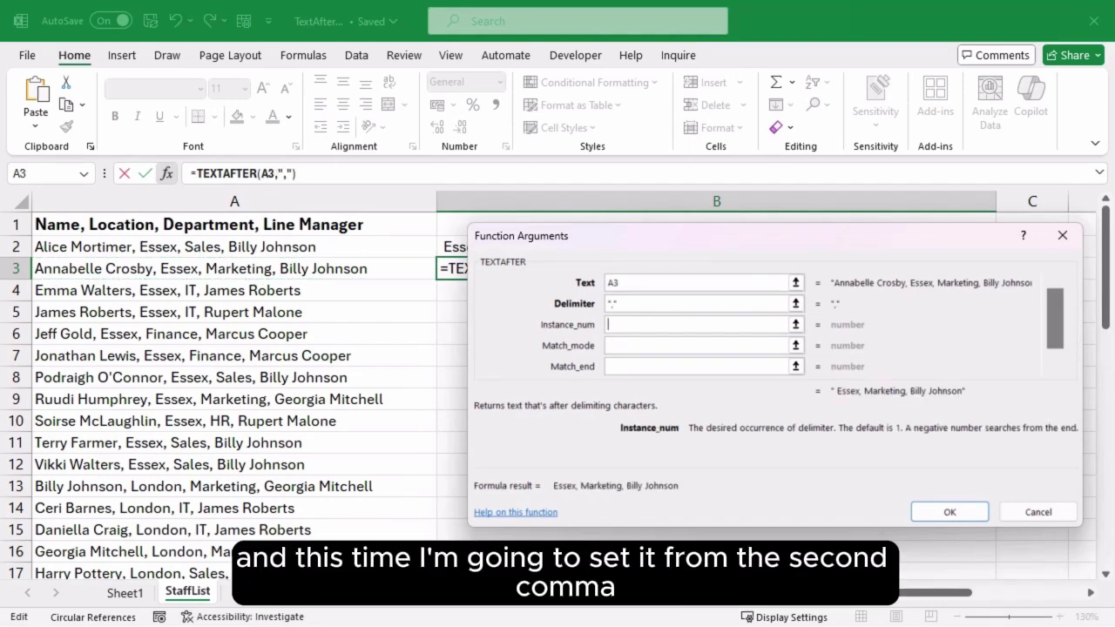
text(2)
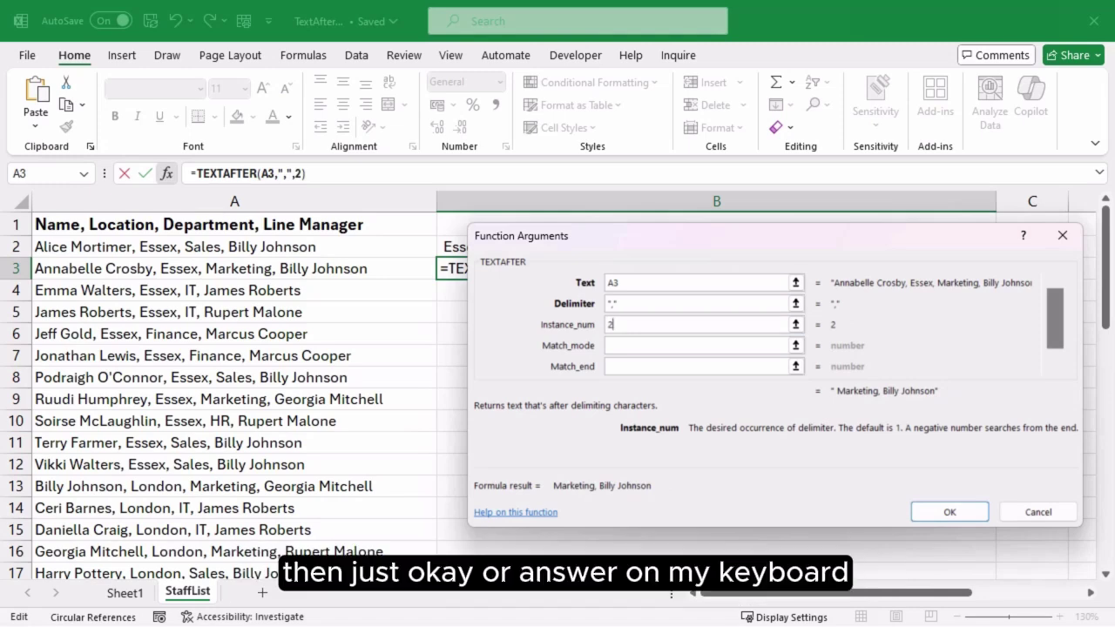
key(Return)
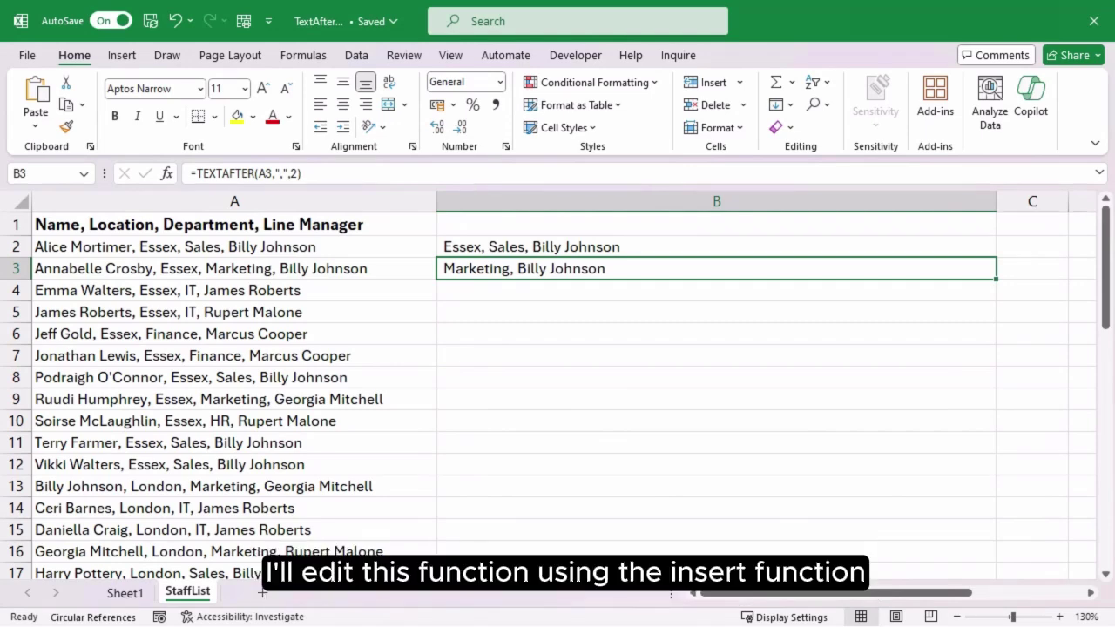
Edit B3's TEXTAFTER function arguments and set the instance number to -1.
click(166, 174)
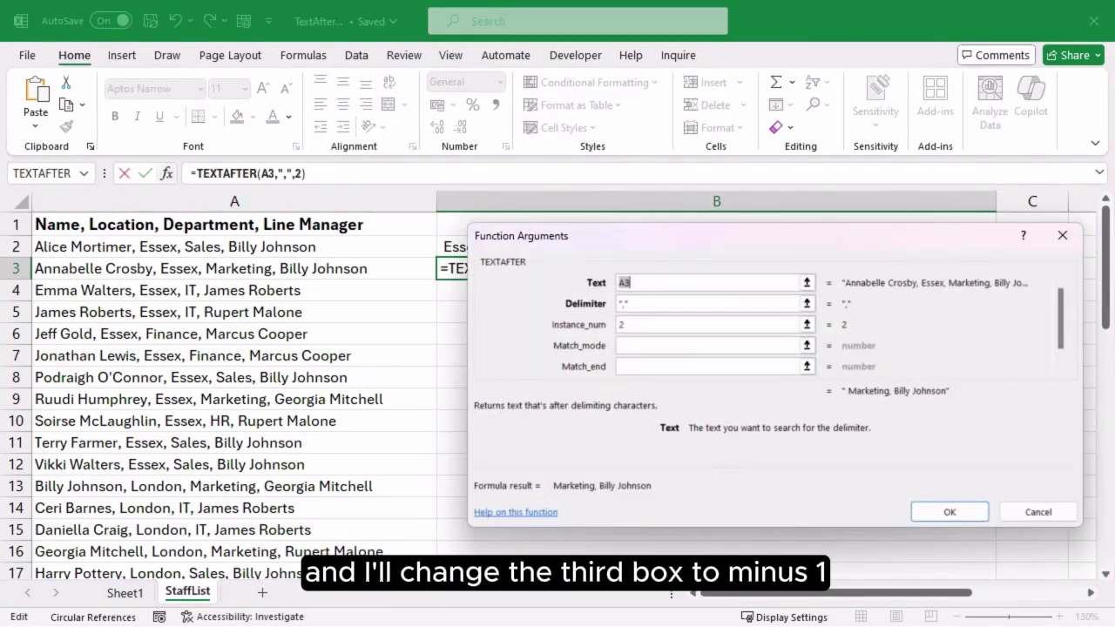
double_click(622, 324)
text(-1)
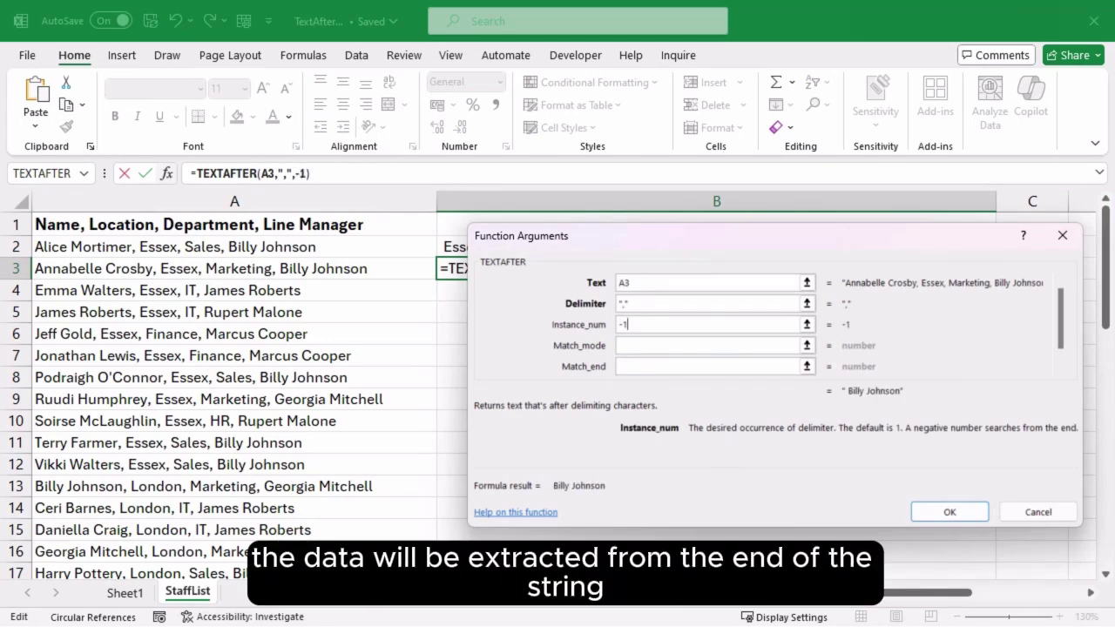
key(Return)
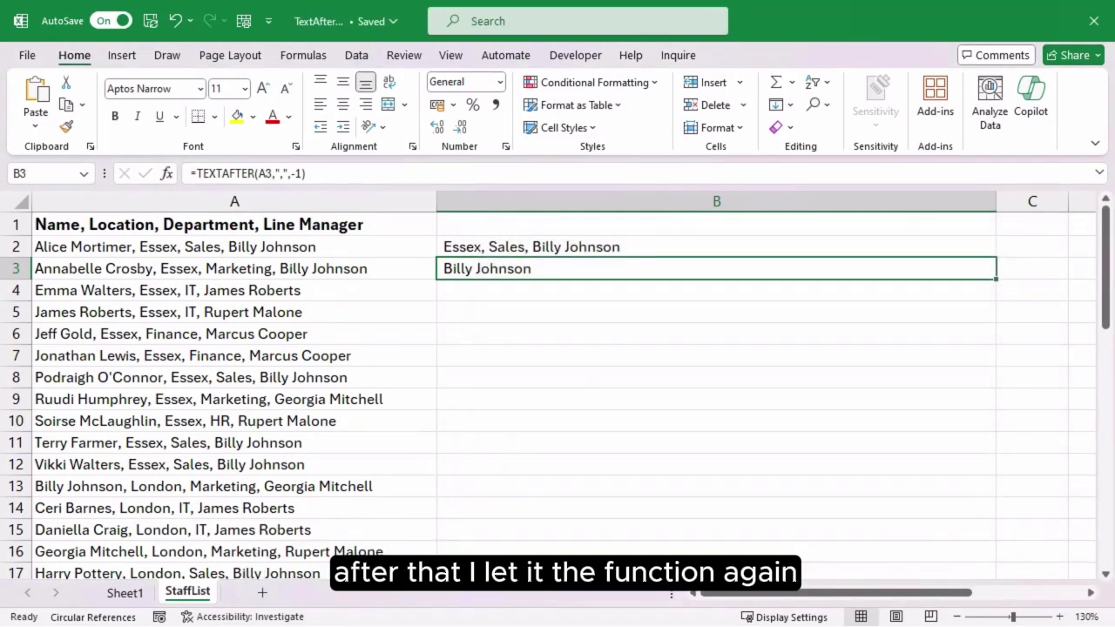
Edit B3's TEXTAFTER arguments so If_not_found returns "error" and the instance number is 4.
click(166, 174)
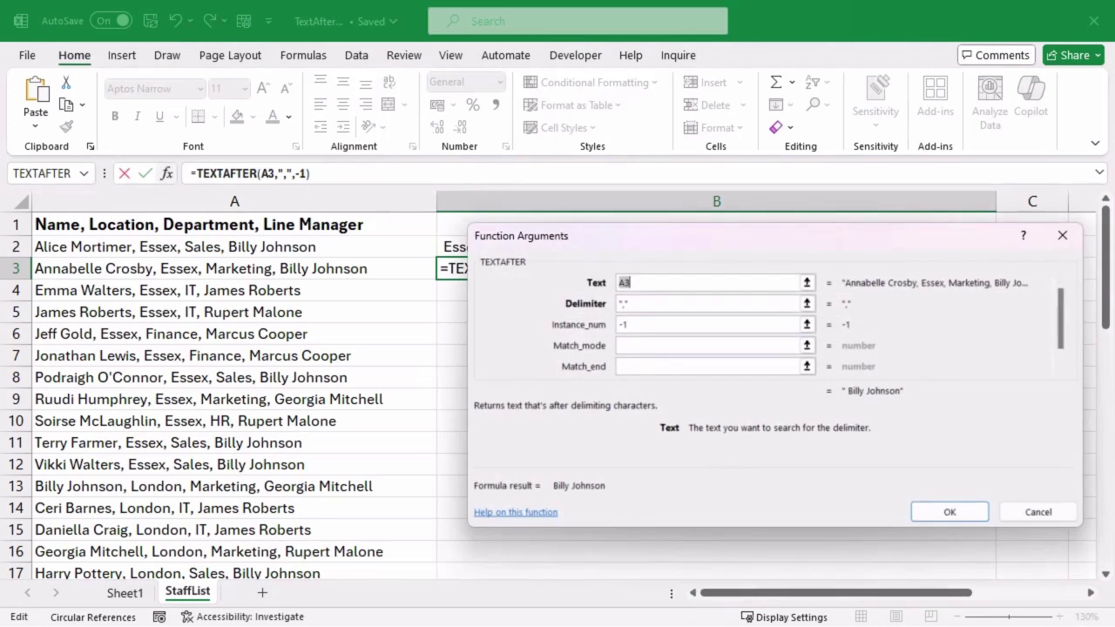
click(708, 346)
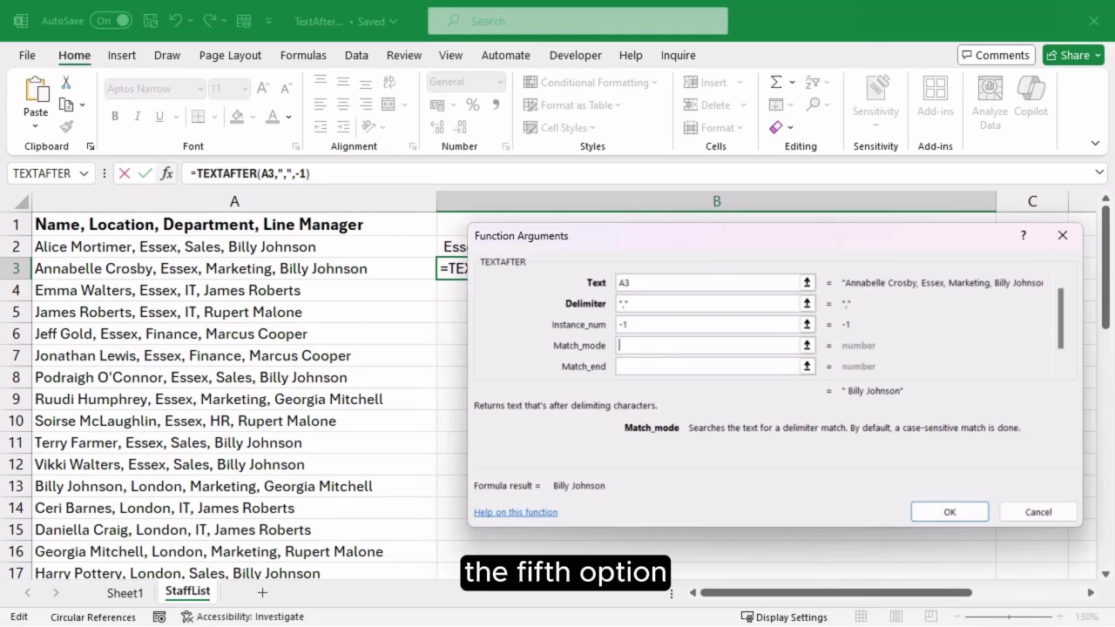
click(620, 367)
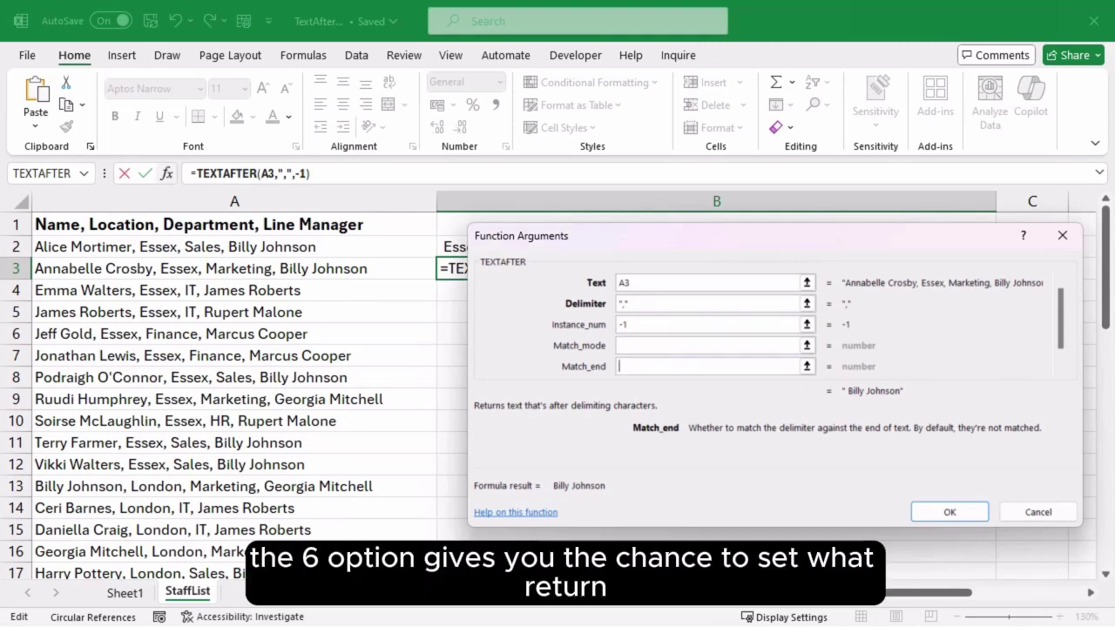
key(Tab)
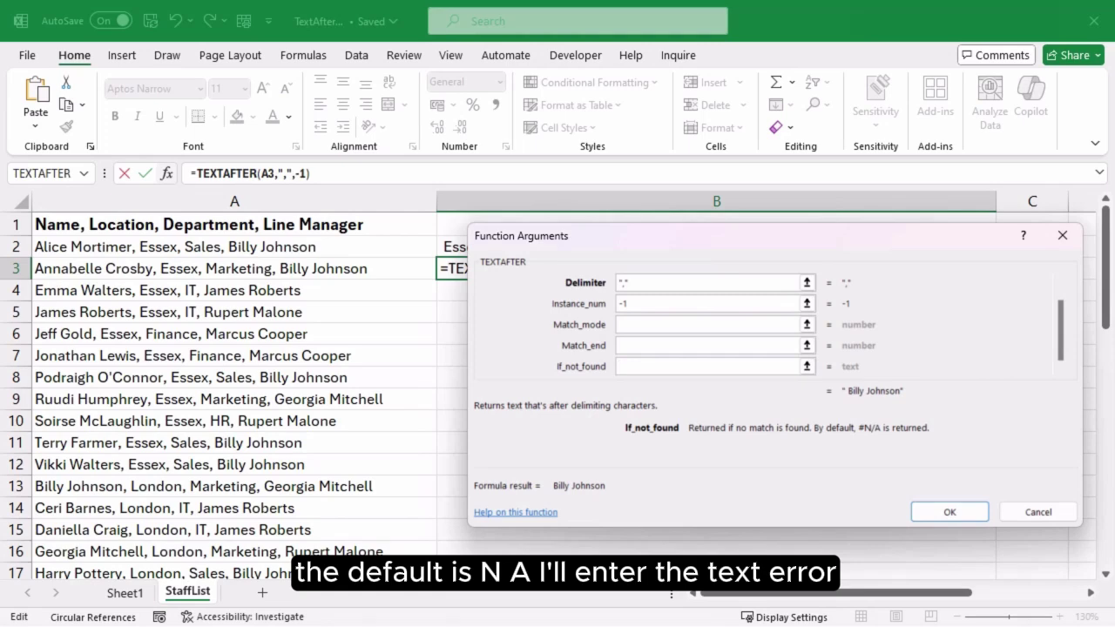
text(error)
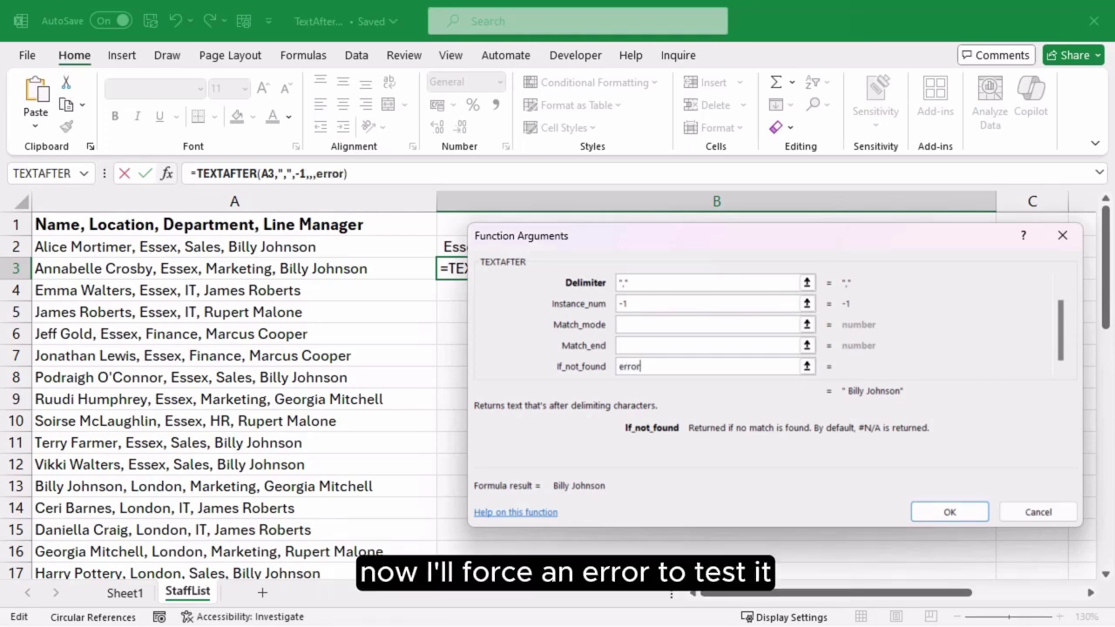
drag(638, 305, 617, 304)
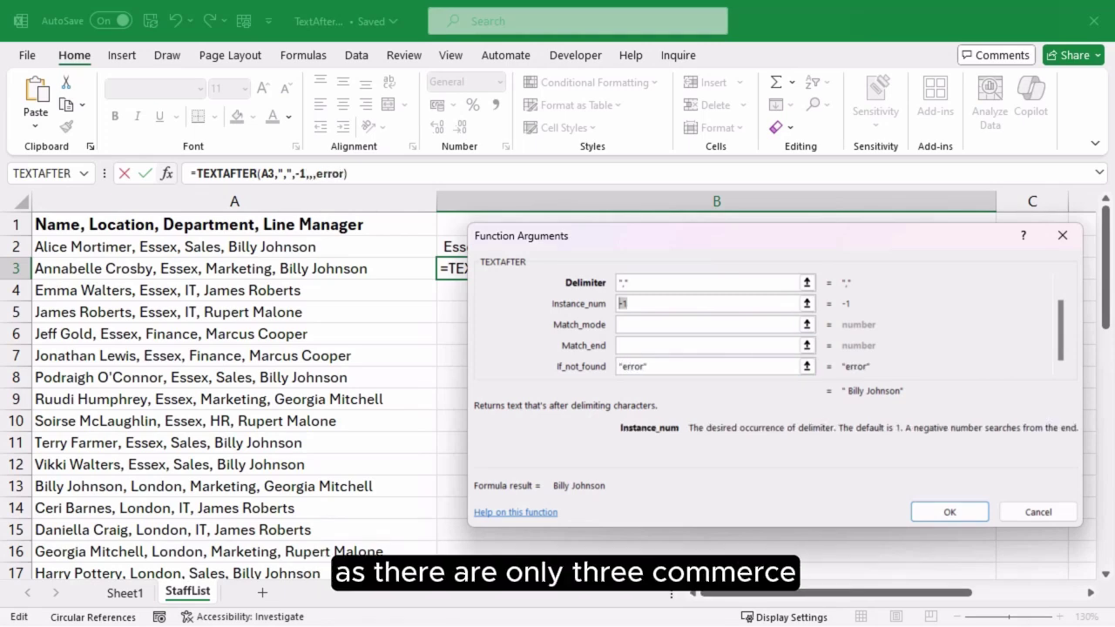
text(4)
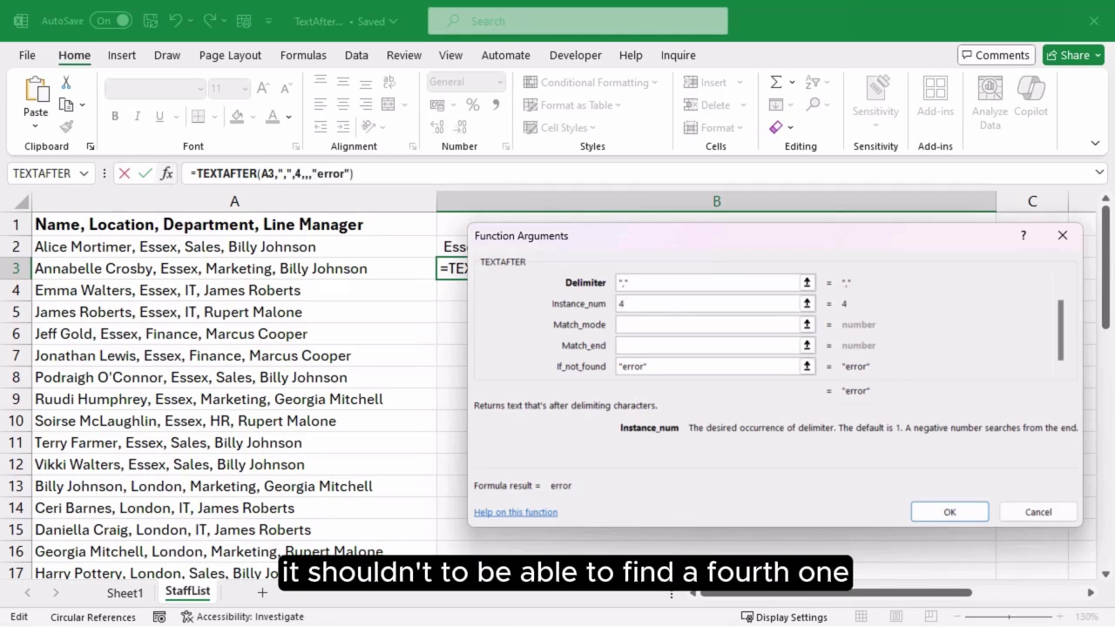
click(949, 512)
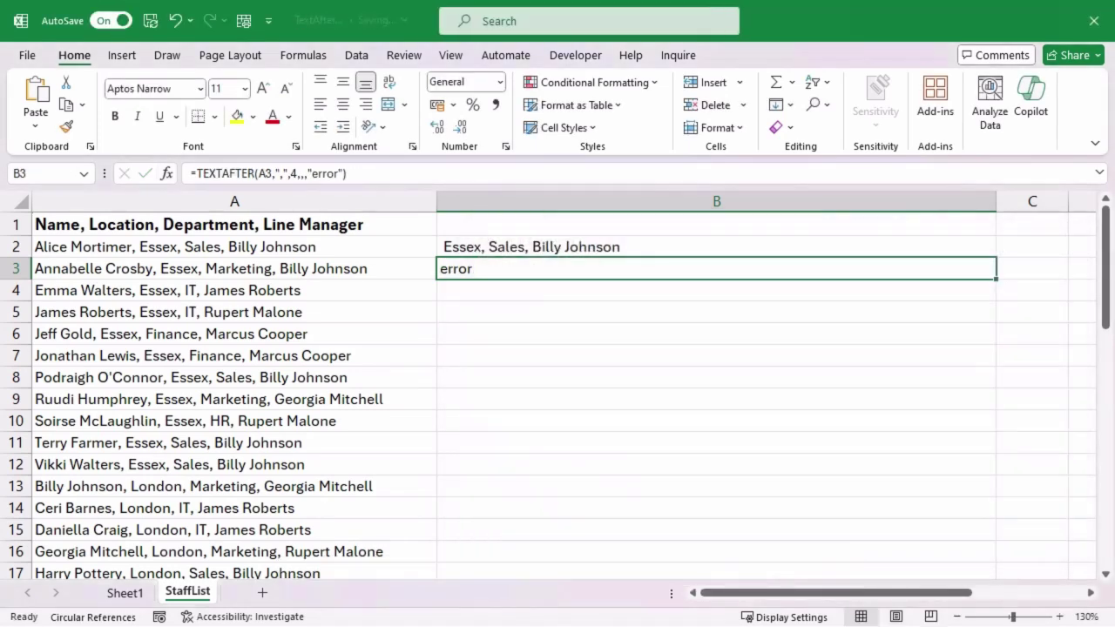
Change the instance number in B3's formula to 2 and fill the formula down column B to the end of the list.
double_click(503, 268)
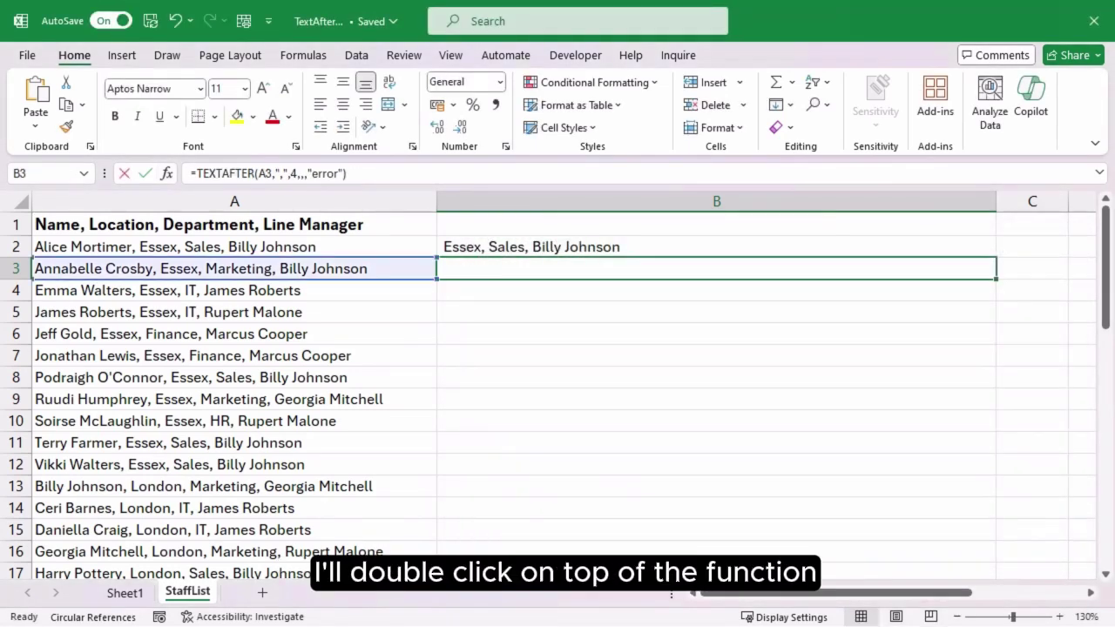
click(577, 269)
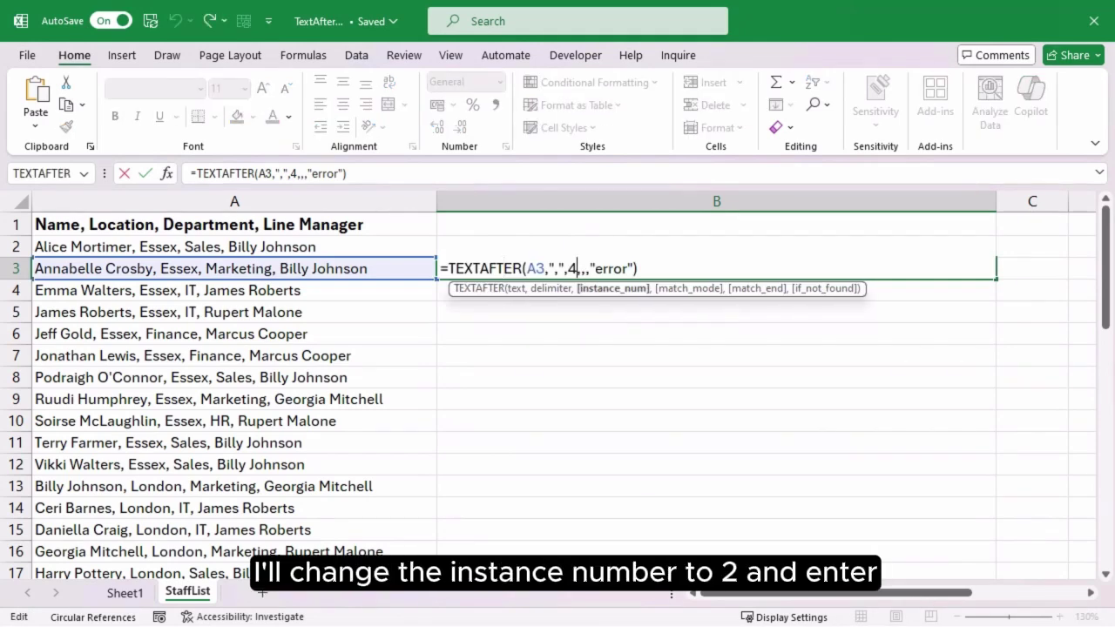
key(BackSpace)
text(2)
key(Return)
click(716, 268)
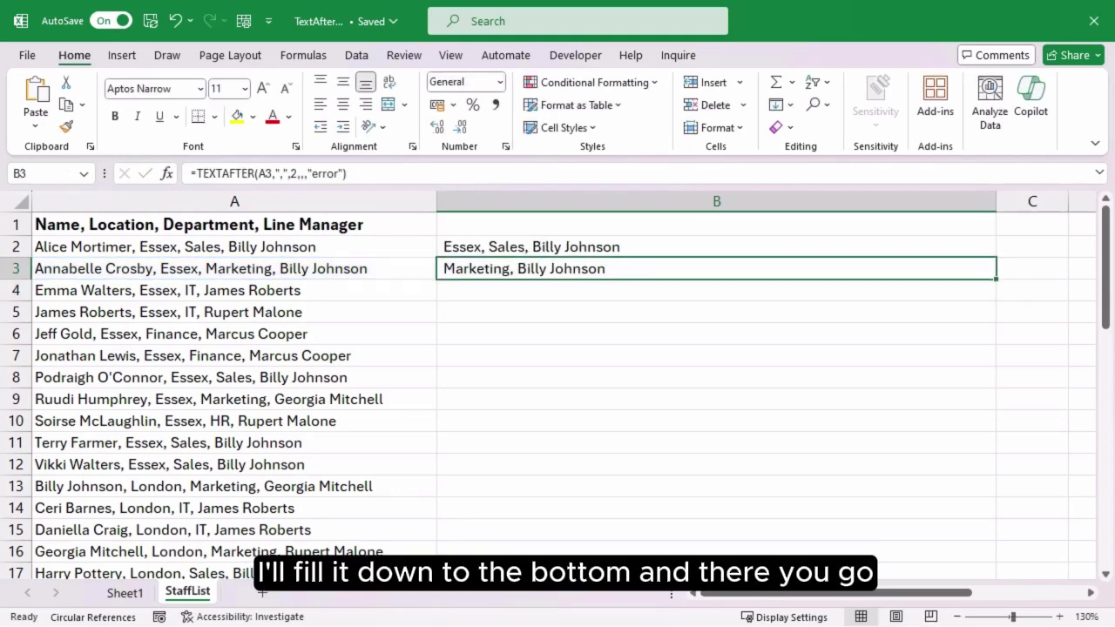
double_click(996, 279)
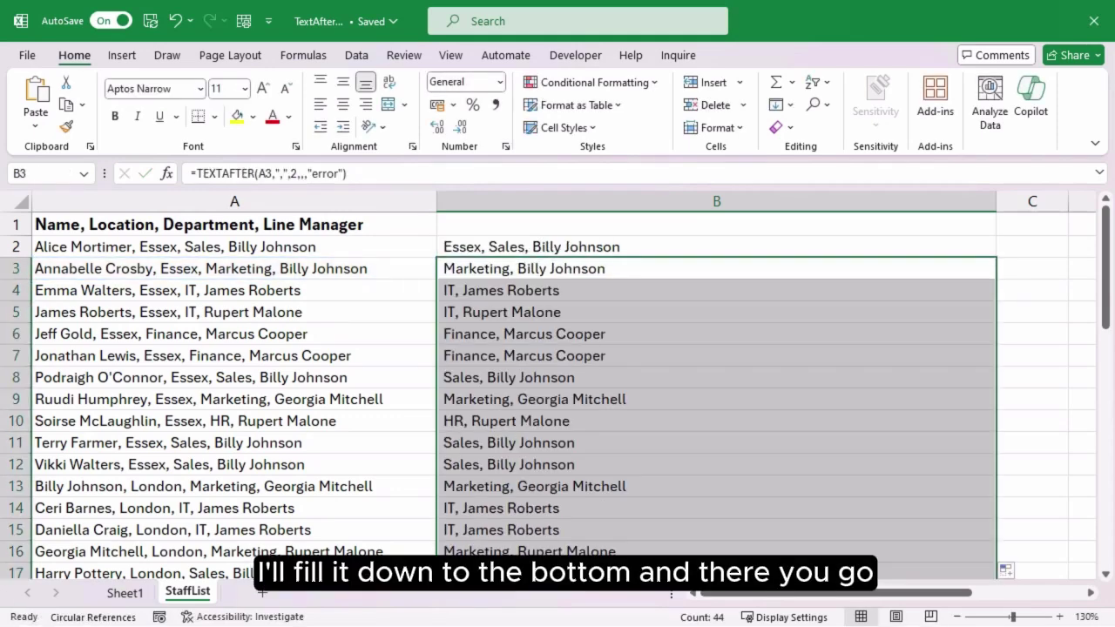